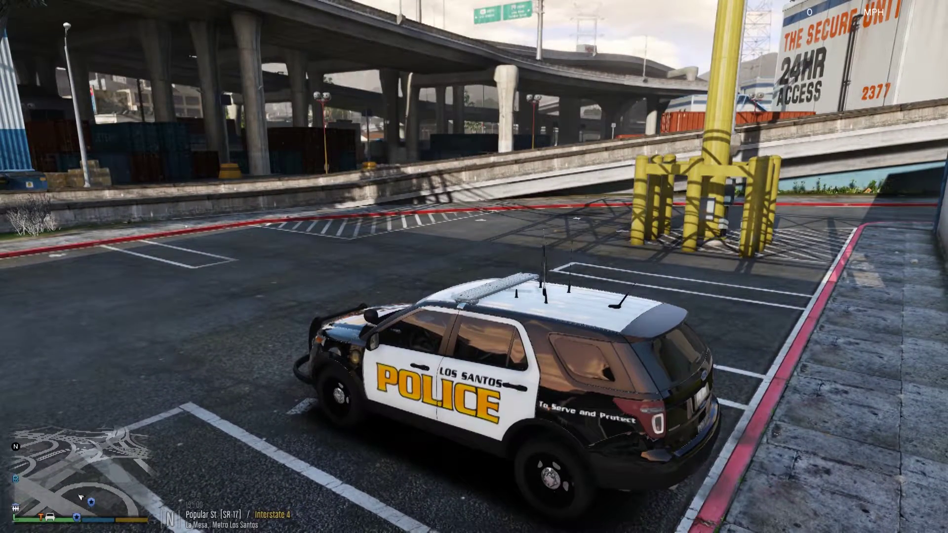
Go on duty and open the Callout Manager's AgencyCallouts list
key("F12")
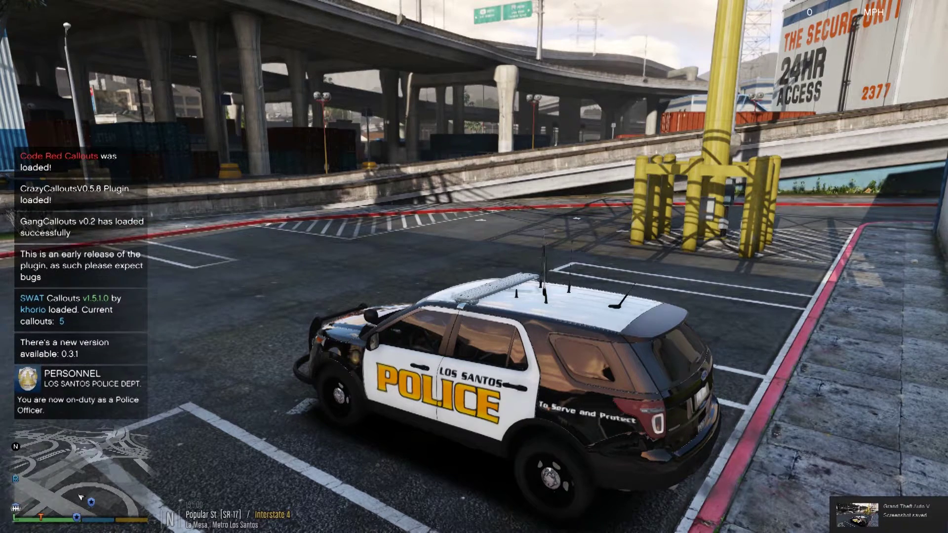
key("F12")
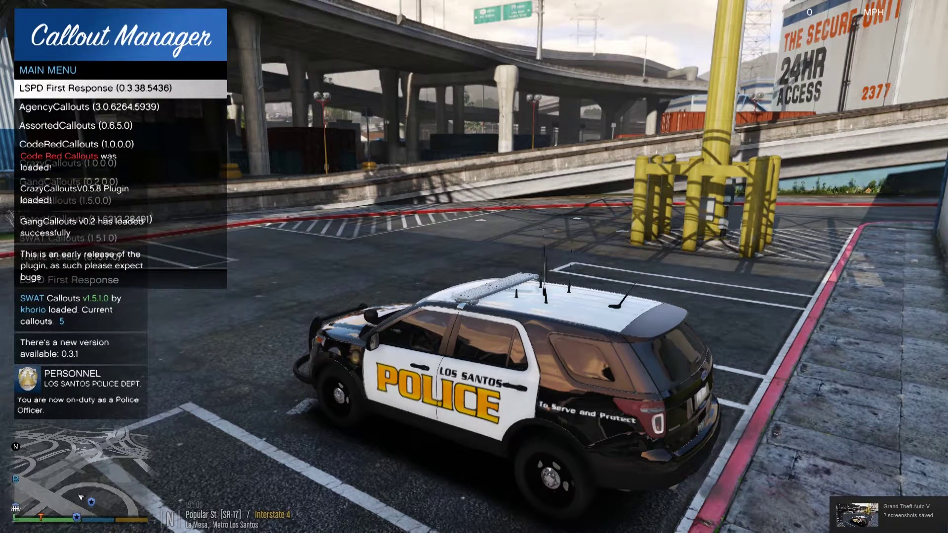
key("Return")
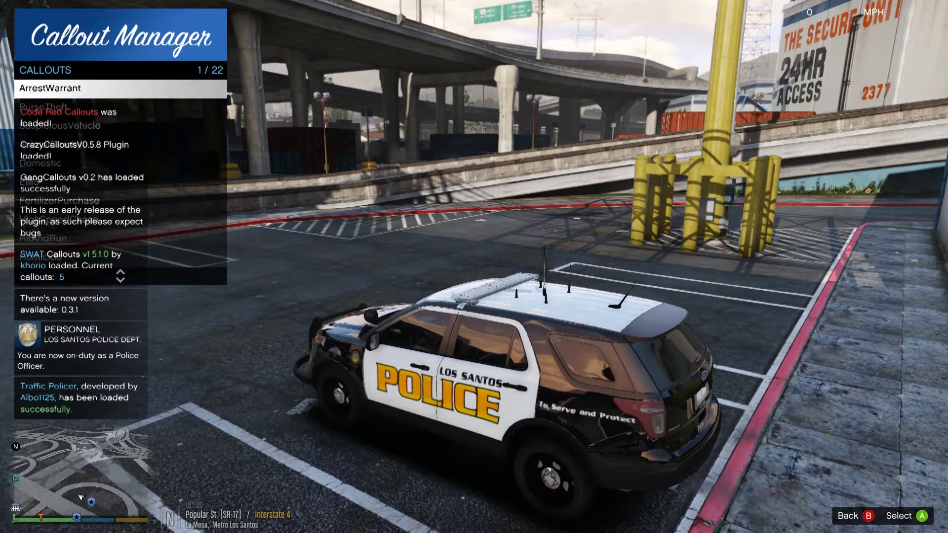
Try to start the FertilizerPurchase callout from the AgencyCallouts list
key("Down")
key("Down")
key("Down")
key("Down")
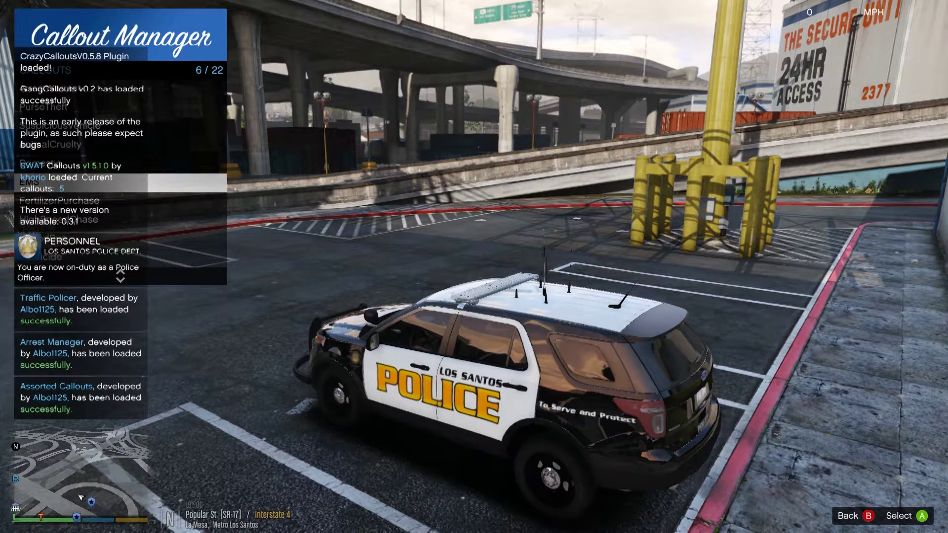
key("Down")
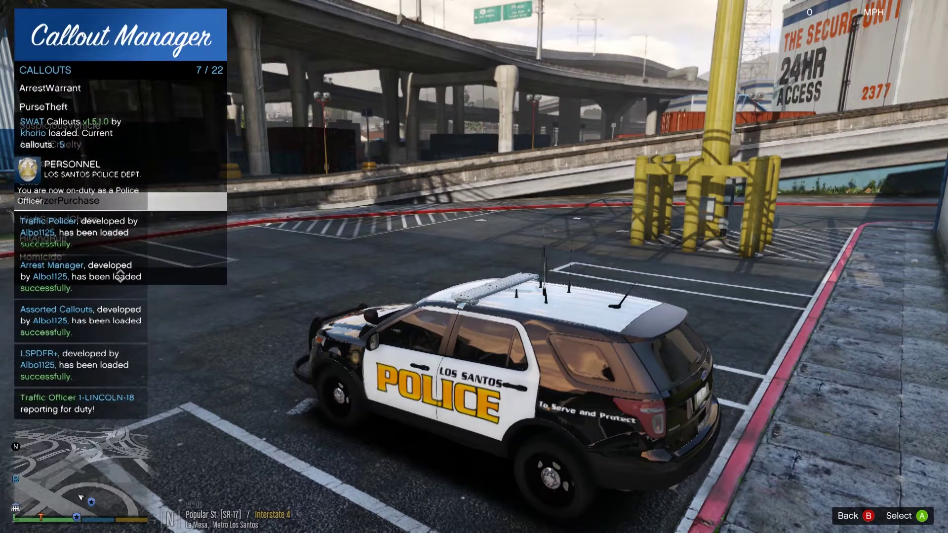
key("Return")
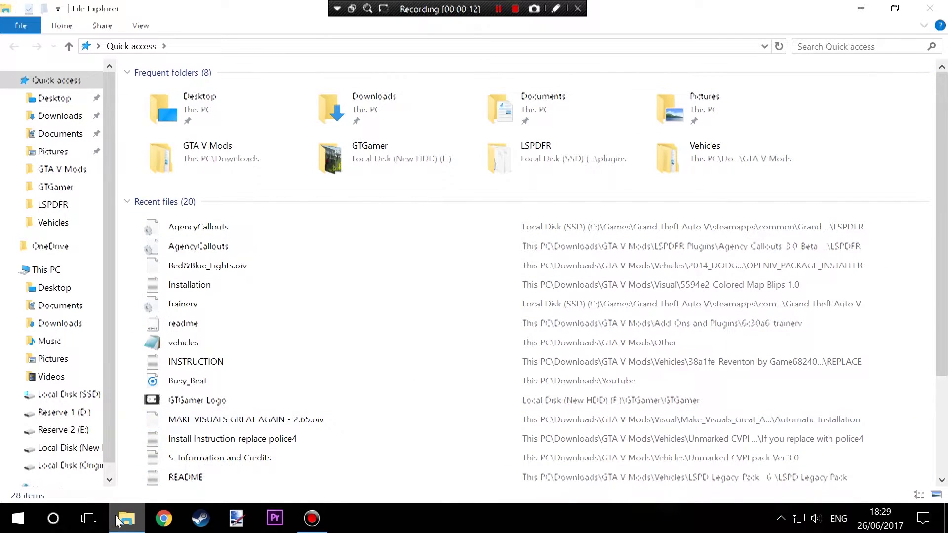
On drive C:, open Games > Grand Theft Auto V > steamapps > common > Grand Theft Auto V
mouse_move(121, 521)
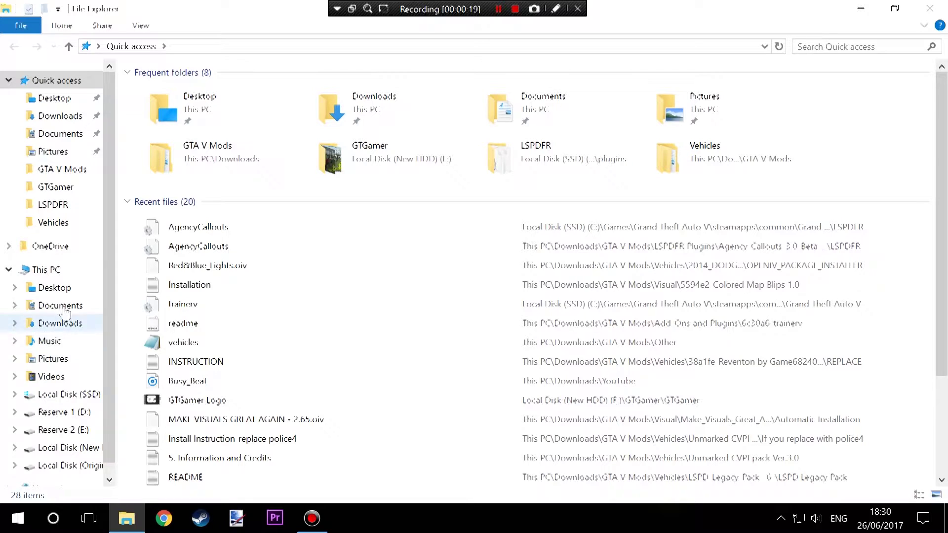
left_click(81, 395)
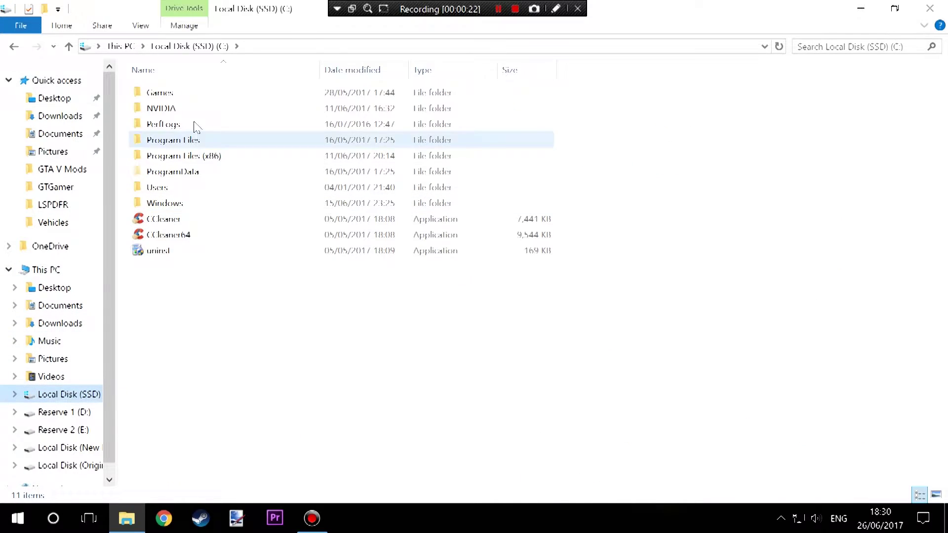
double_click(181, 91)
double_click(193, 94)
double_click(194, 95)
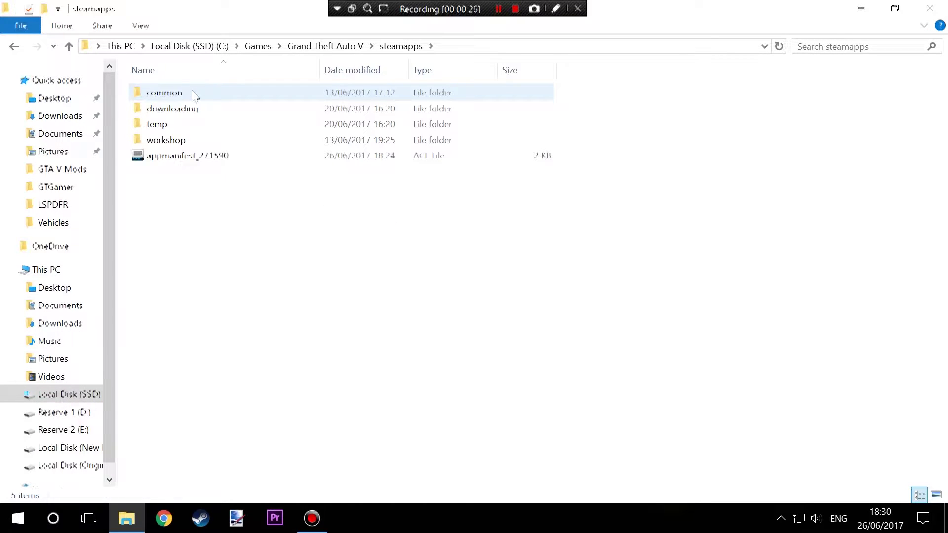
double_click(191, 94)
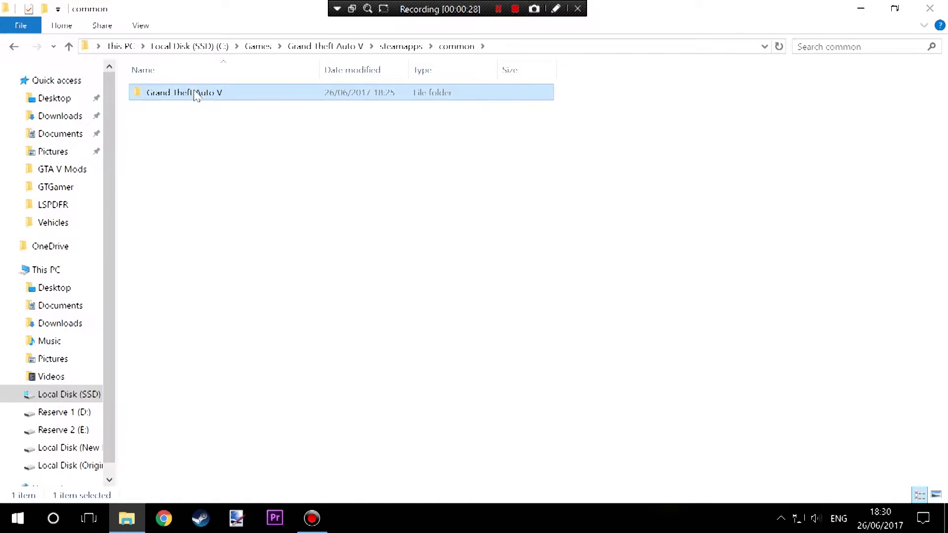
double_click(197, 95)
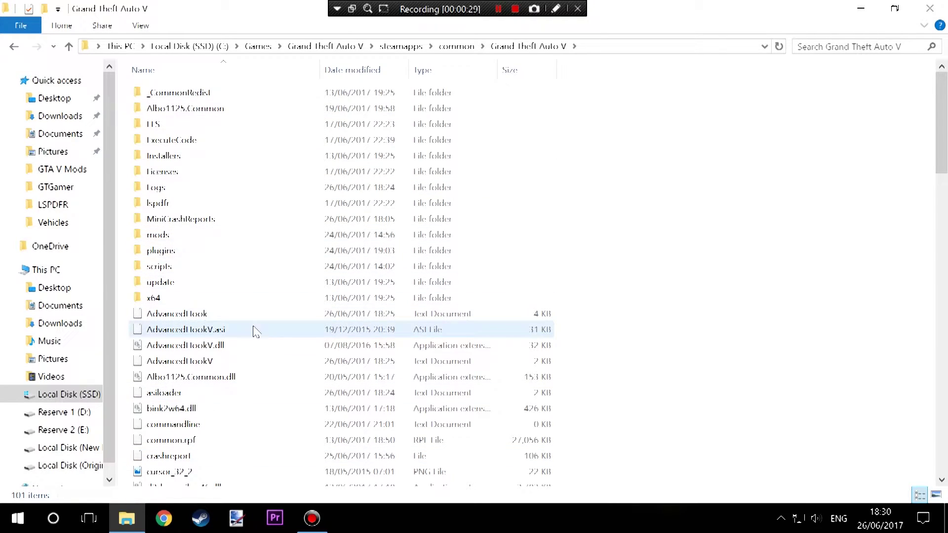
Open the game's plugins\LSPDFR folder containing AgencyCallouts.dll and its config
scroll(255, 330, "down", 1)
scroll(254, 330, "down", 7)
scroll(254, 330, "up", 7)
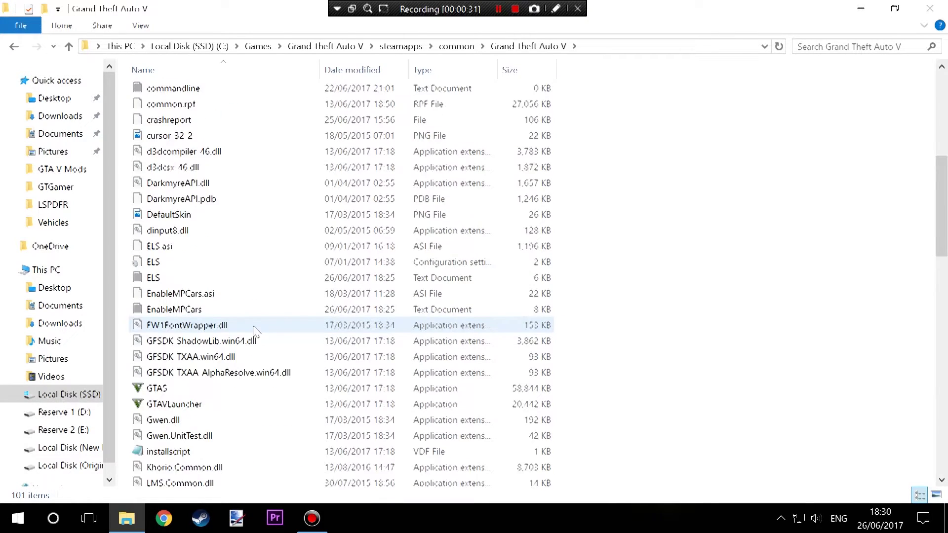
left_click(208, 199)
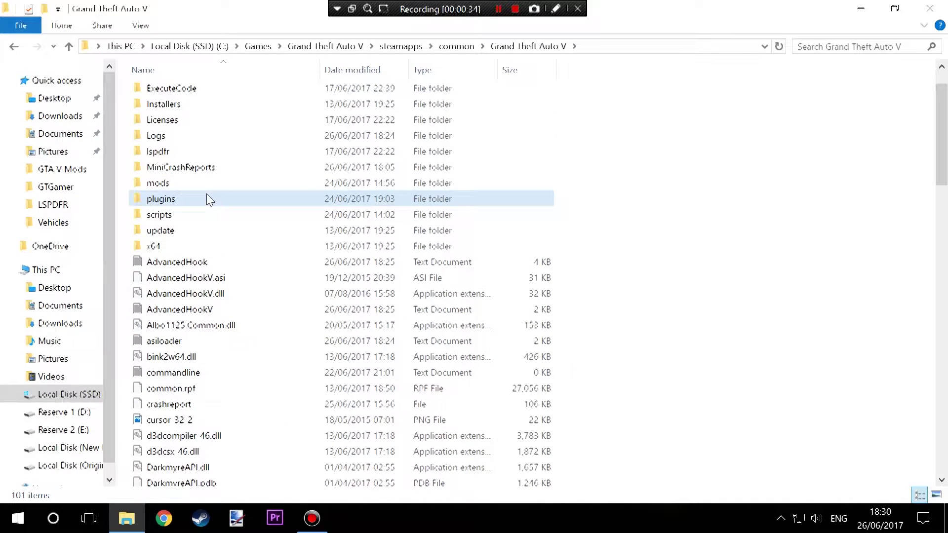
double_click(208, 198)
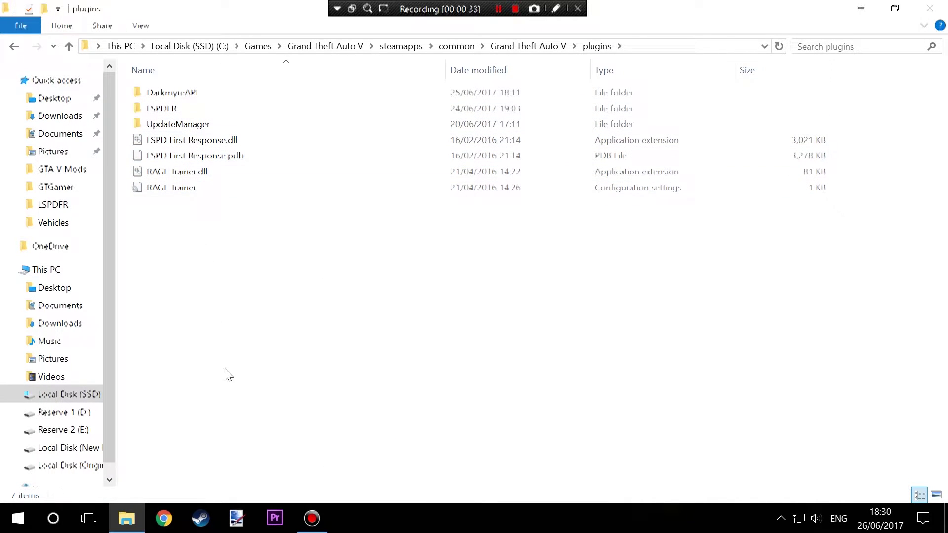
left_click(150, 114)
double_click(150, 114)
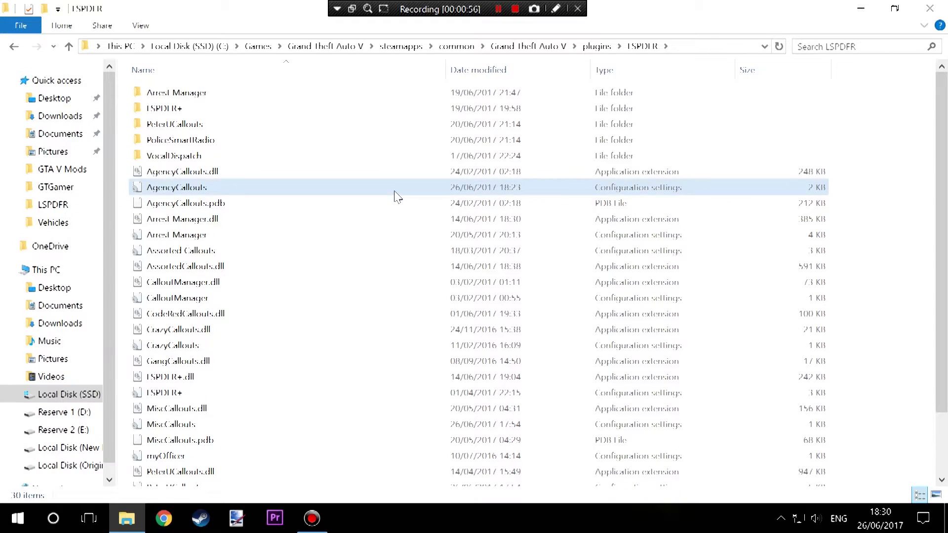
Open AgencyCallouts.ini in Notepad and clear the None value after ForceAgency=
double_click(395, 191)
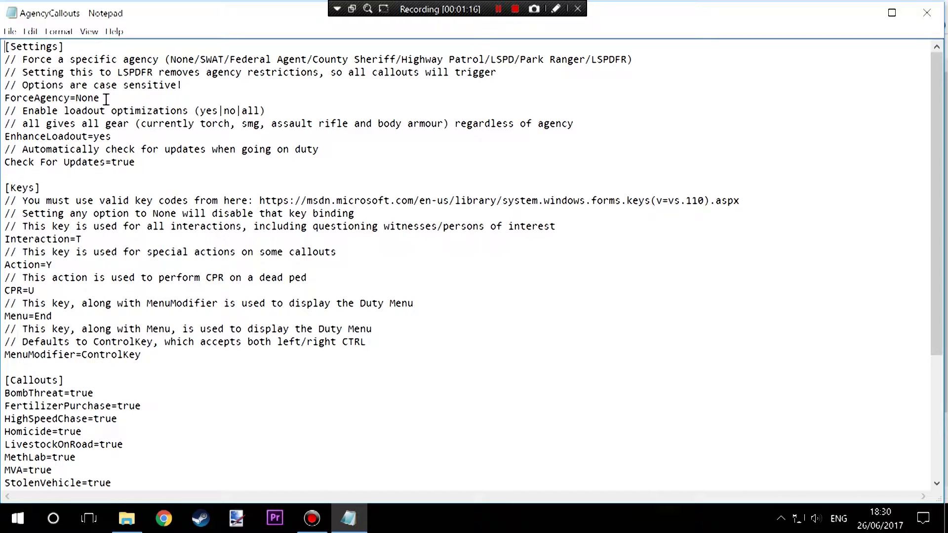
left_click_drag(99, 99, 70, 103)
key("BackSpace")
Save the edited AgencyCallouts config, then close Notepad and the File Explorer window
left_click(10, 31)
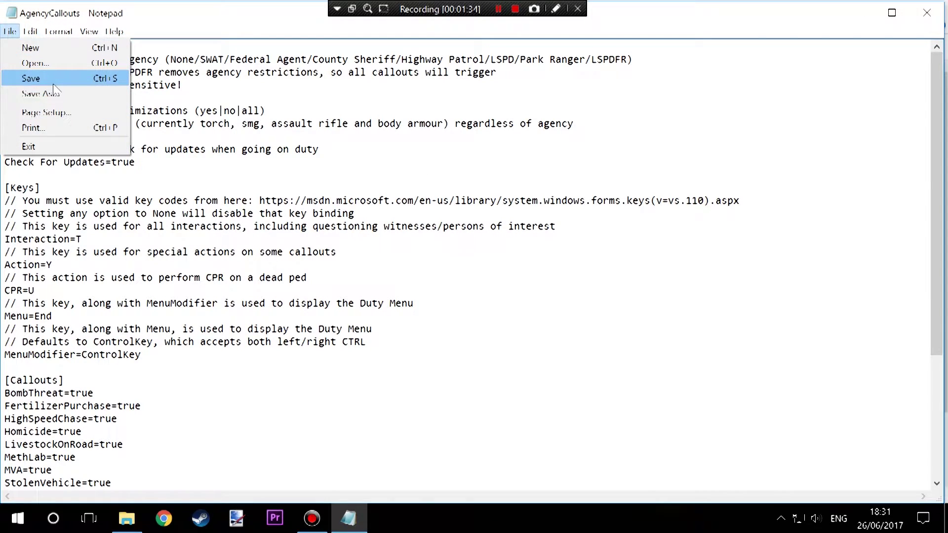
left_click(54, 79)
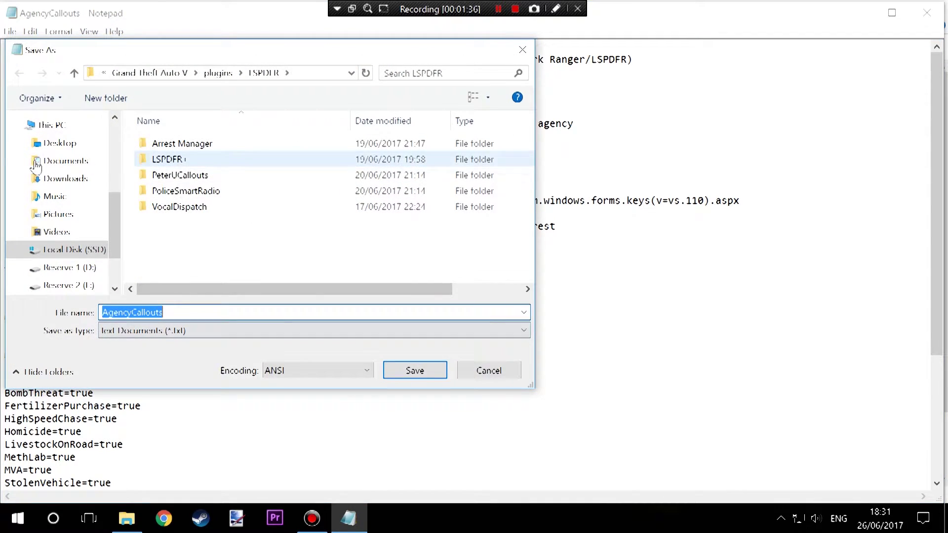
key("Return")
left_click(9, 31)
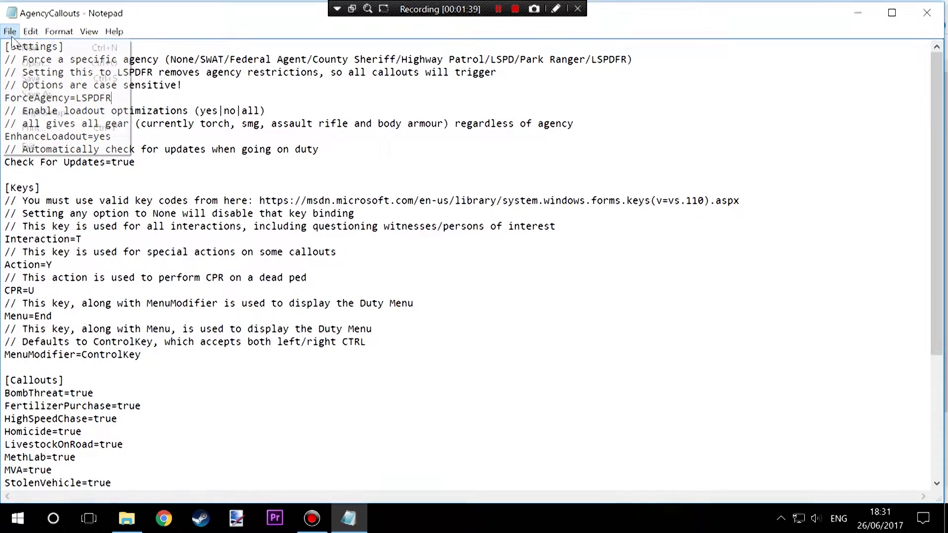
left_click(34, 78)
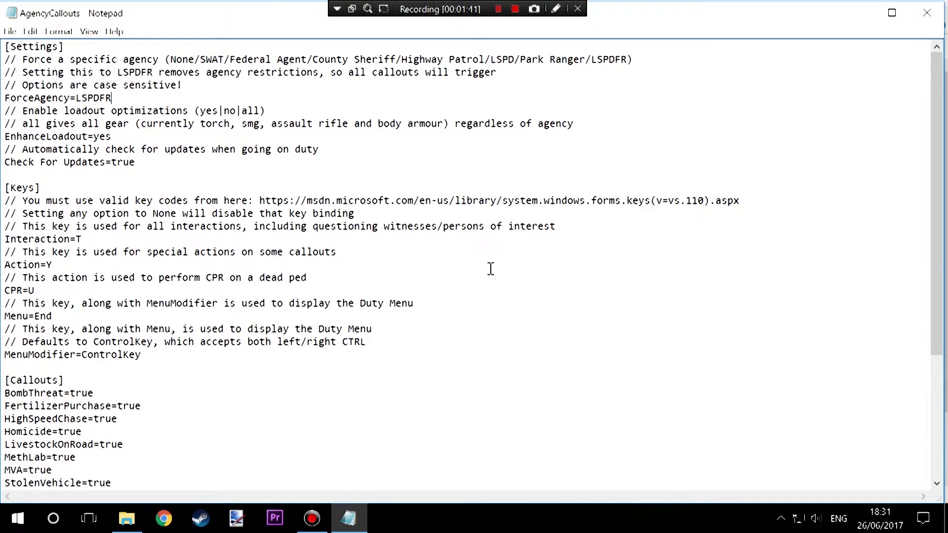
left_click(926, 12)
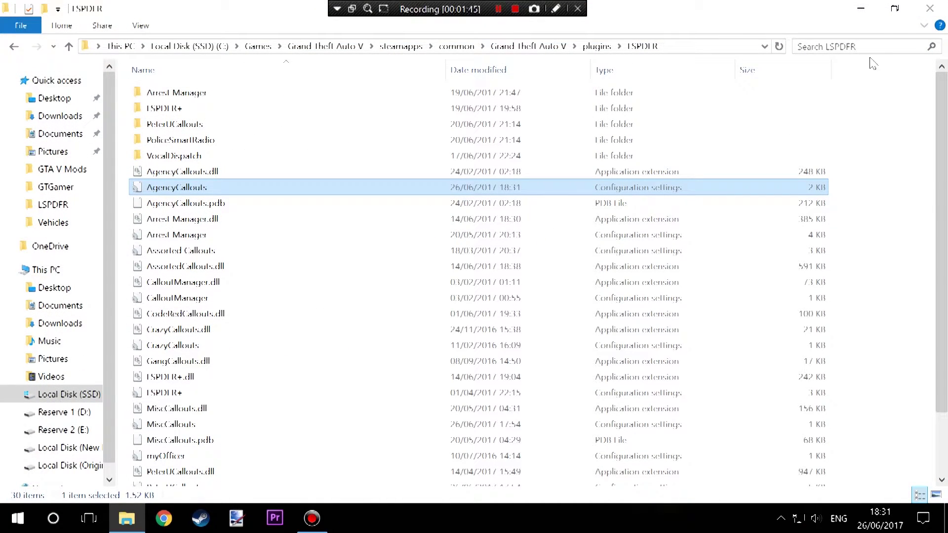
left_click(928, 17)
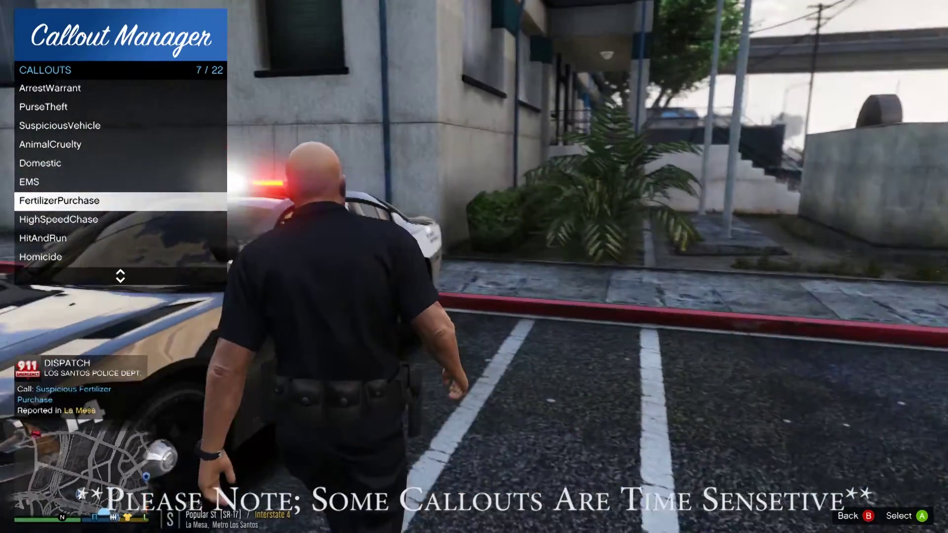
Back out of the Callout Manager to its main menu and close it
key("BackSpace")
key("BackSpace")
key("F5")
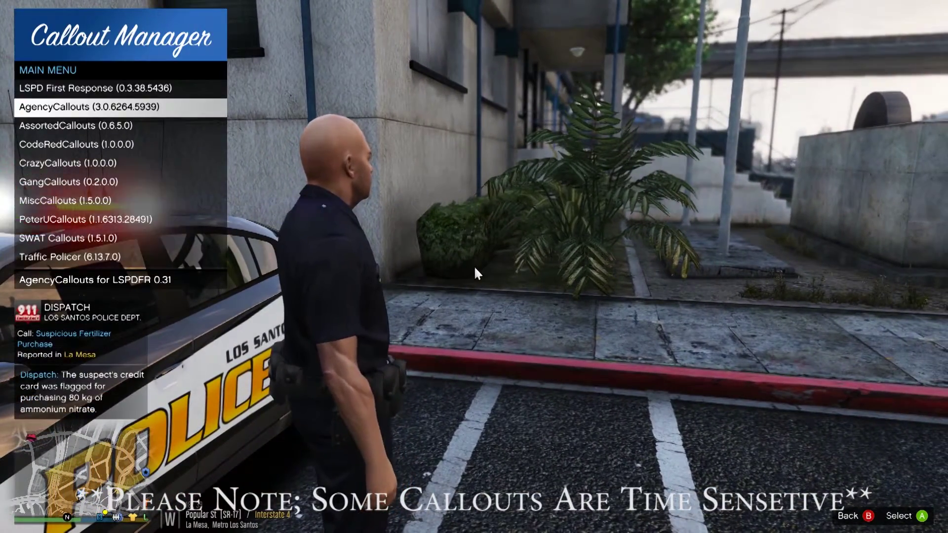
key("BackSpace")
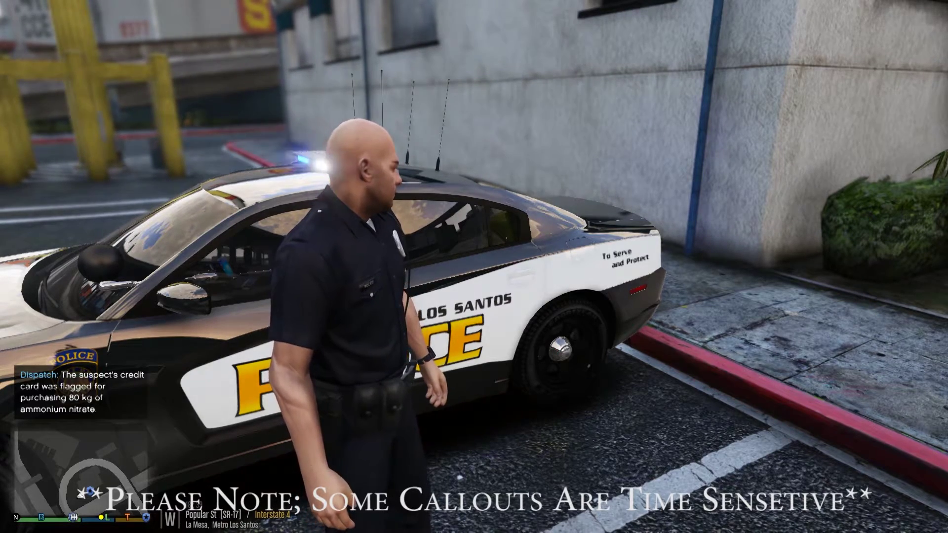
Reopen the Callout Manager and return to the 22-callout AgencyCallouts list
key("F7")
key("F12")
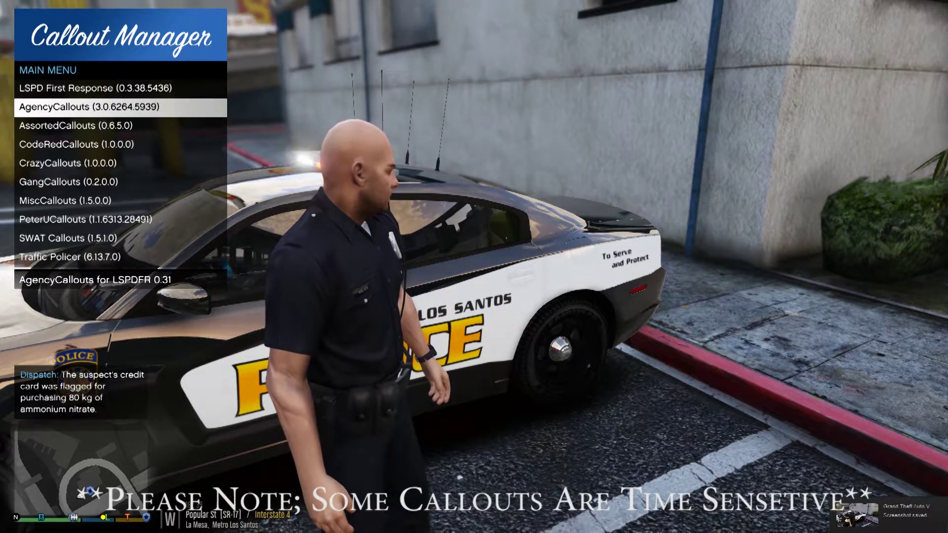
key("Return")
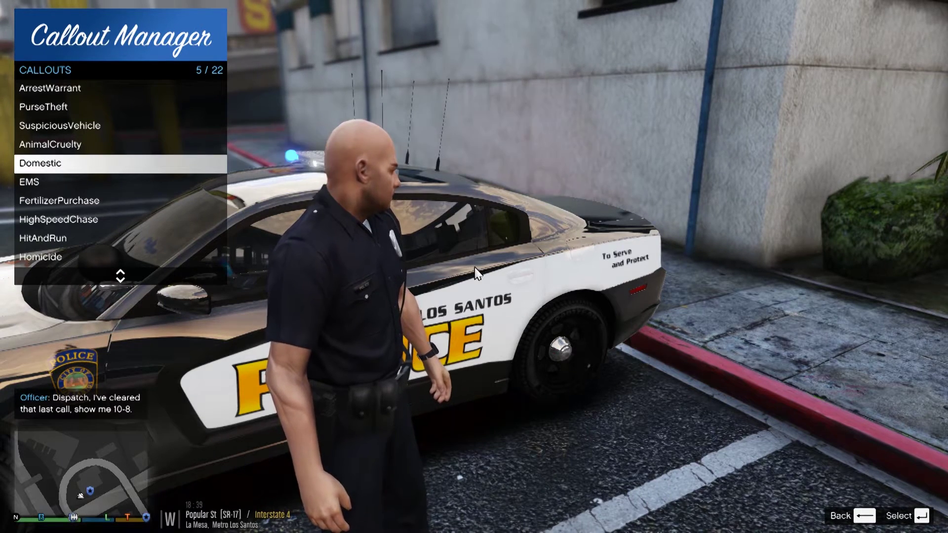